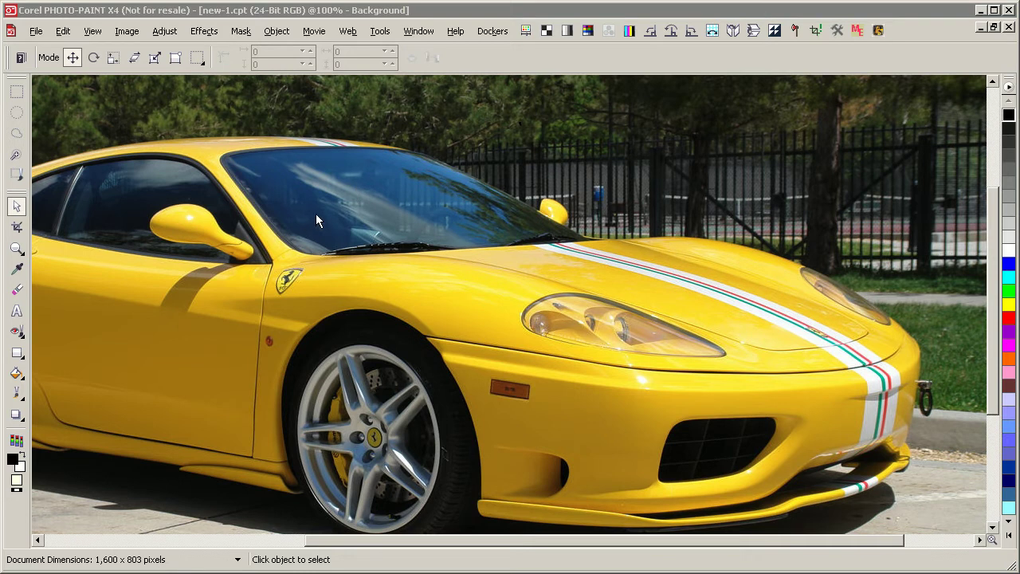
# After glancing through the Adjust menu, launch Effects > MV's Plugins > Color Replacer
pyautogui.click(199, 31)
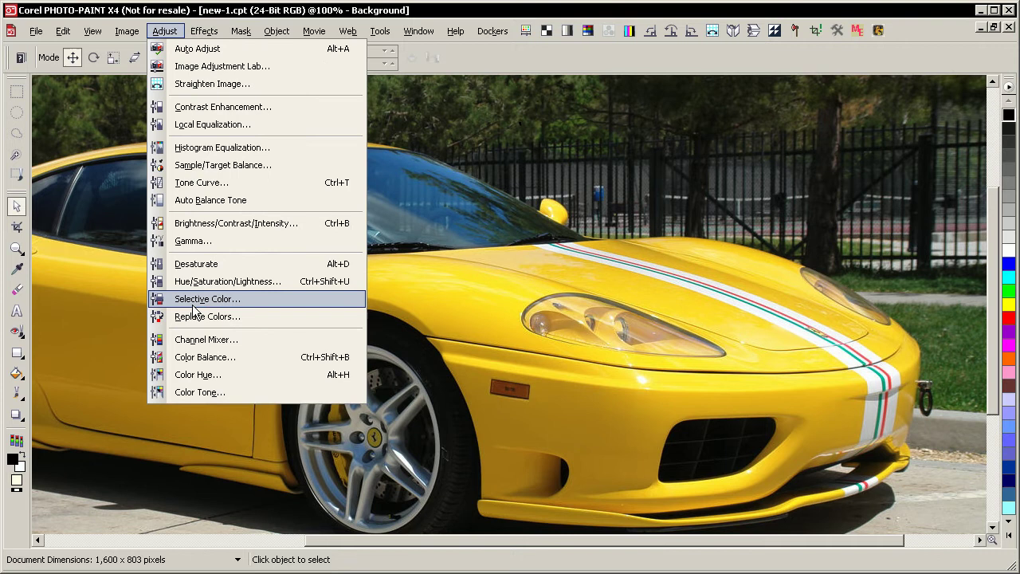
pyautogui.click(545, 14)
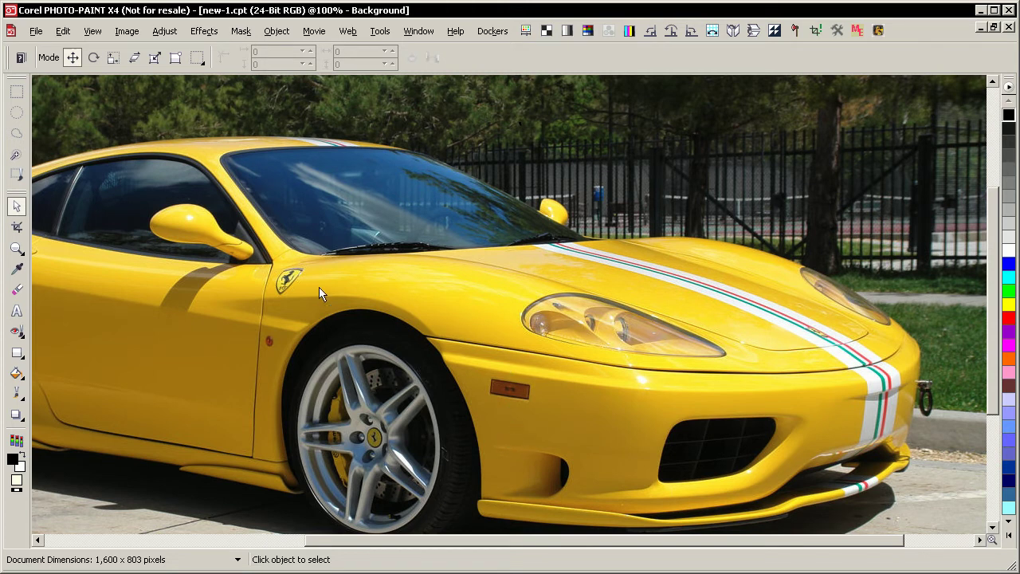
pyautogui.click(211, 30)
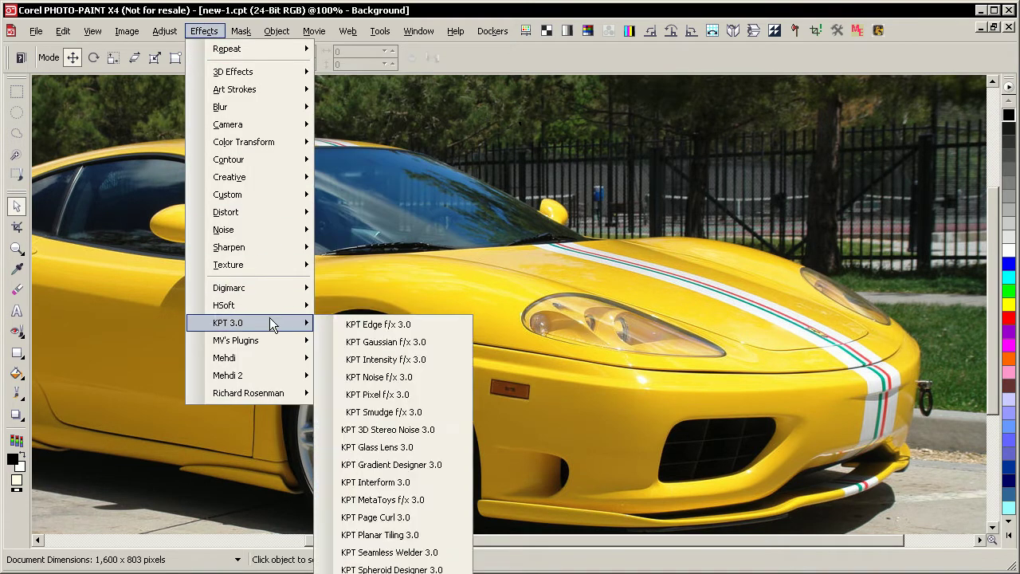
pyautogui.moveTo(266, 341)
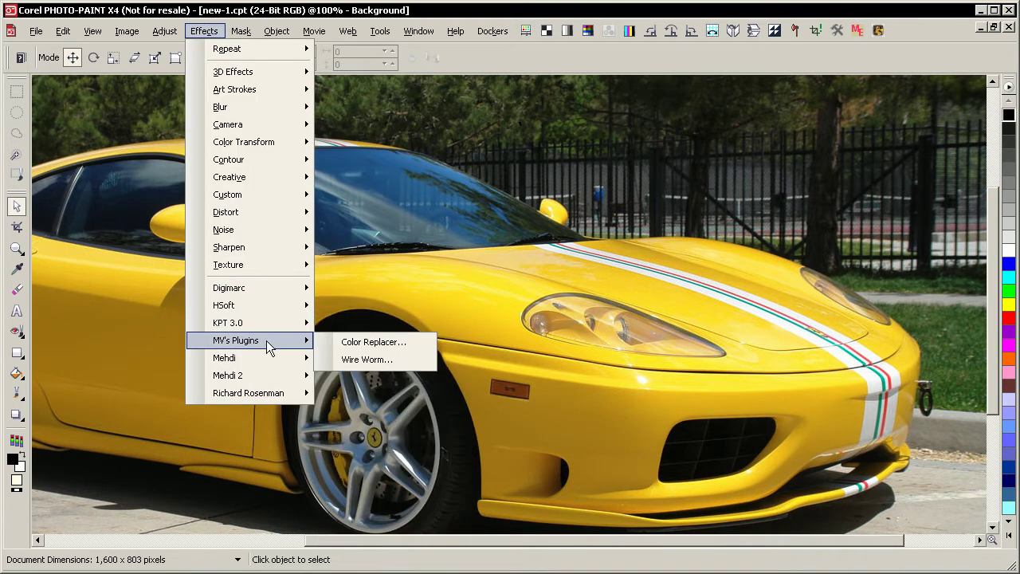
pyautogui.click(365, 343)
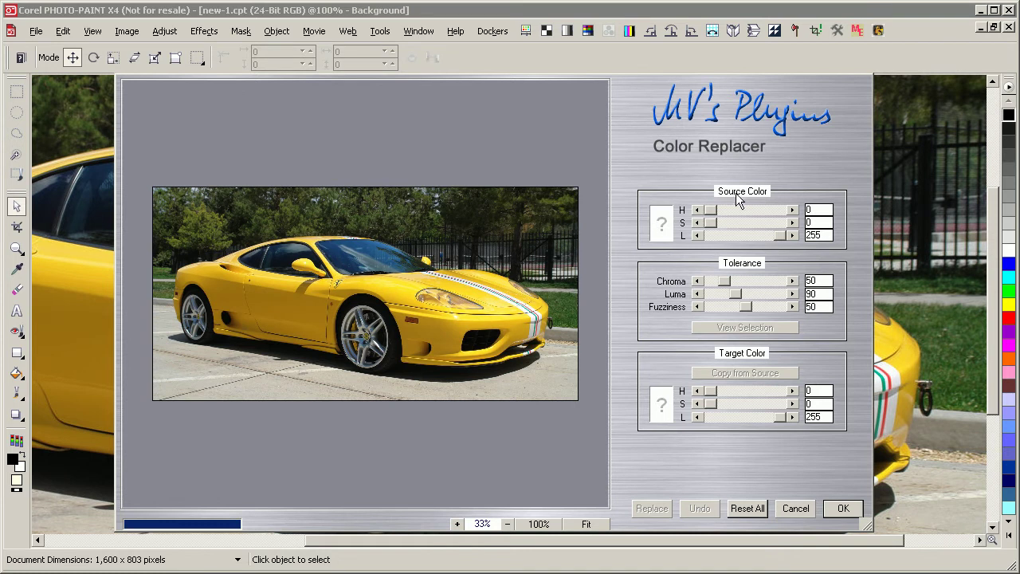
# Sample the car's yellow (H 36, S 255, L 145) as source and copy it to the target
pyautogui.click(407, 282)
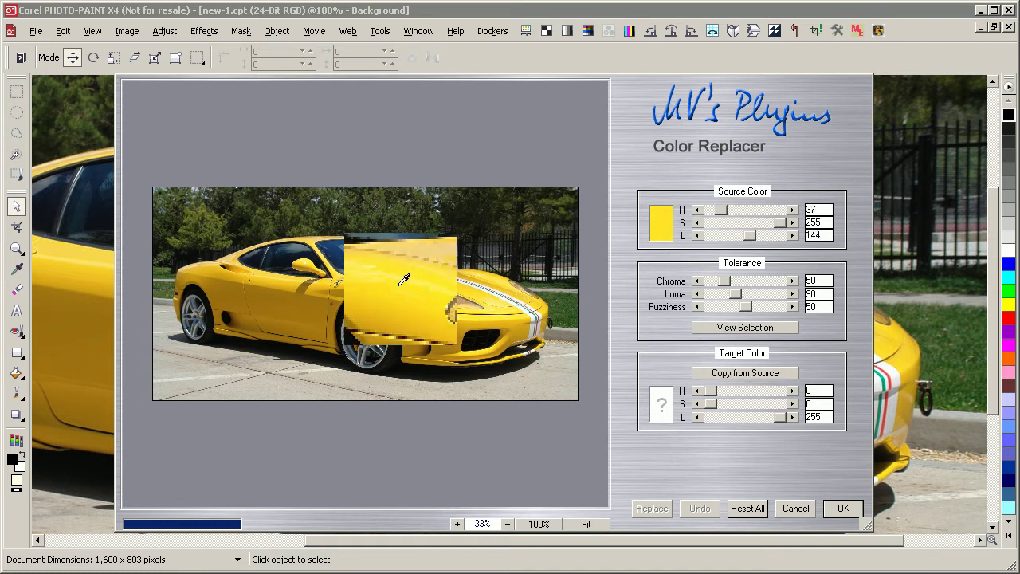
pyautogui.click(744, 375)
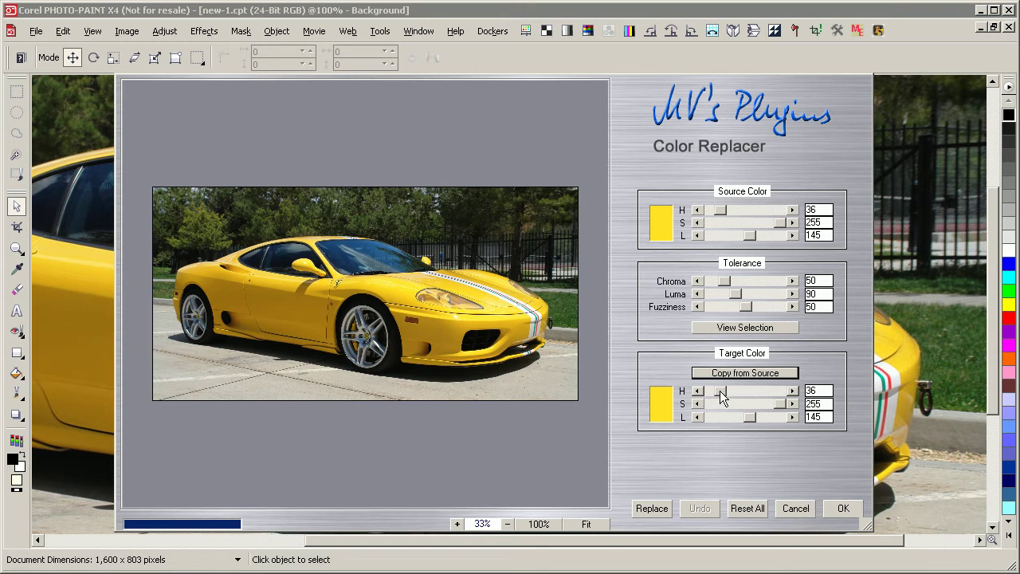
# Shift the target hue to 0 (S 255, L 147) so the car previews red, with Fuzziness 0
pyautogui.moveTo(721, 396); pyautogui.dragTo(711, 397)
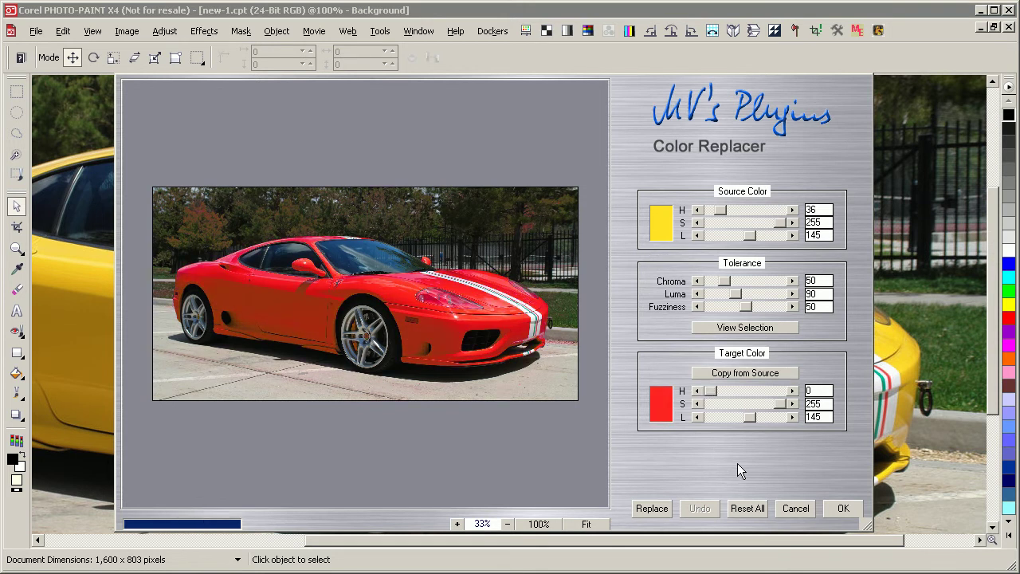
pyautogui.moveTo(780, 404); pyautogui.dragTo(751, 418)
pyautogui.moveTo(747, 307); pyautogui.dragTo(712, 307)
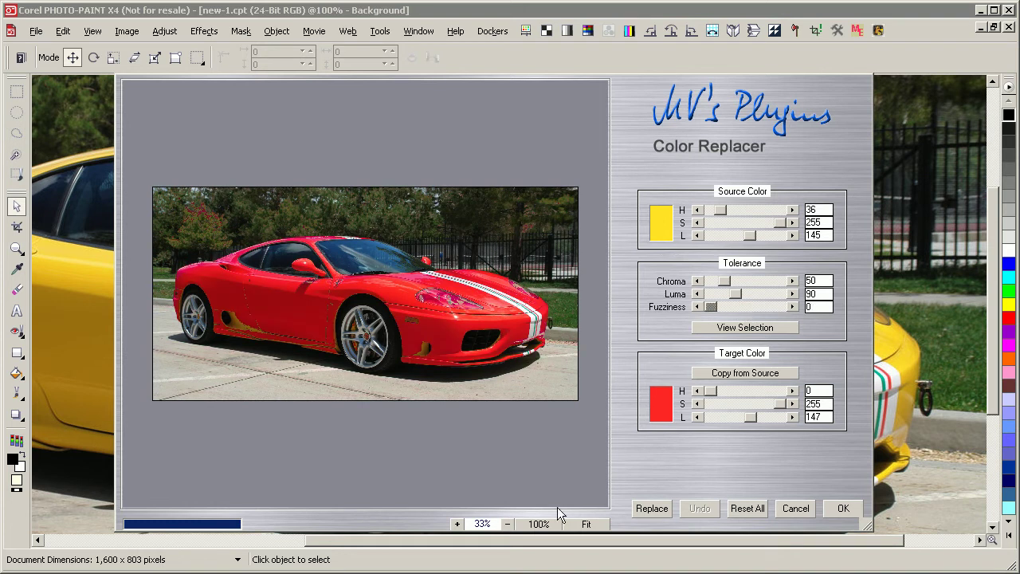
# Preview at 100%, set Chroma 38, Luma 117, Fuzziness 59, and apply the red recolour
pyautogui.click(538, 523)
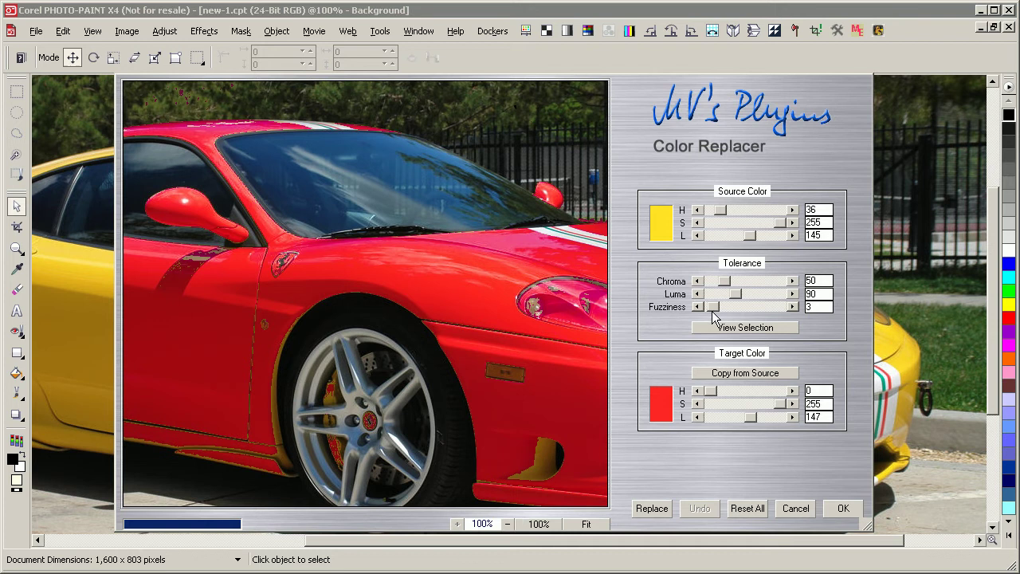
pyautogui.moveTo(711, 313); pyautogui.dragTo(744, 293)
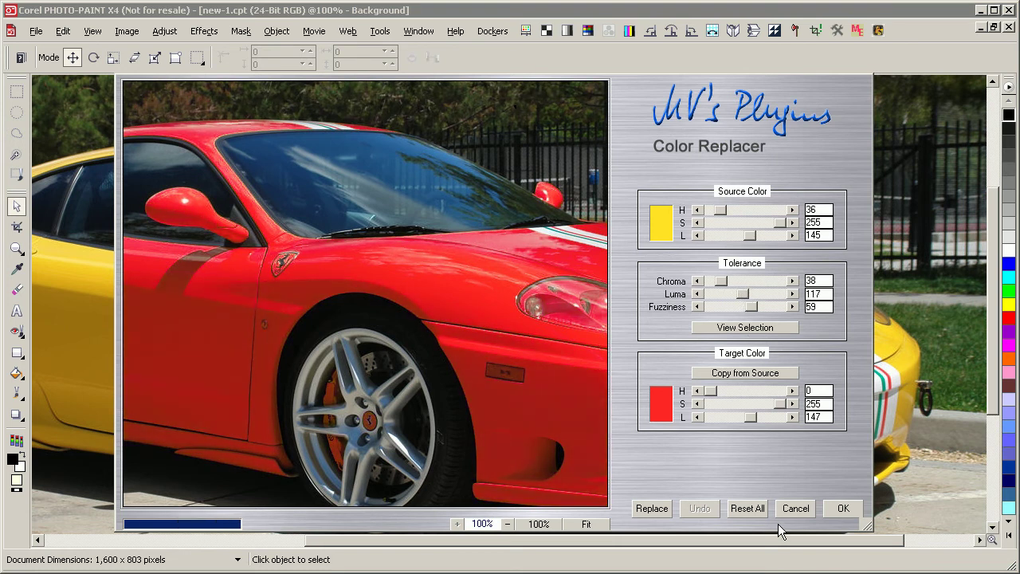
pyautogui.click(841, 507)
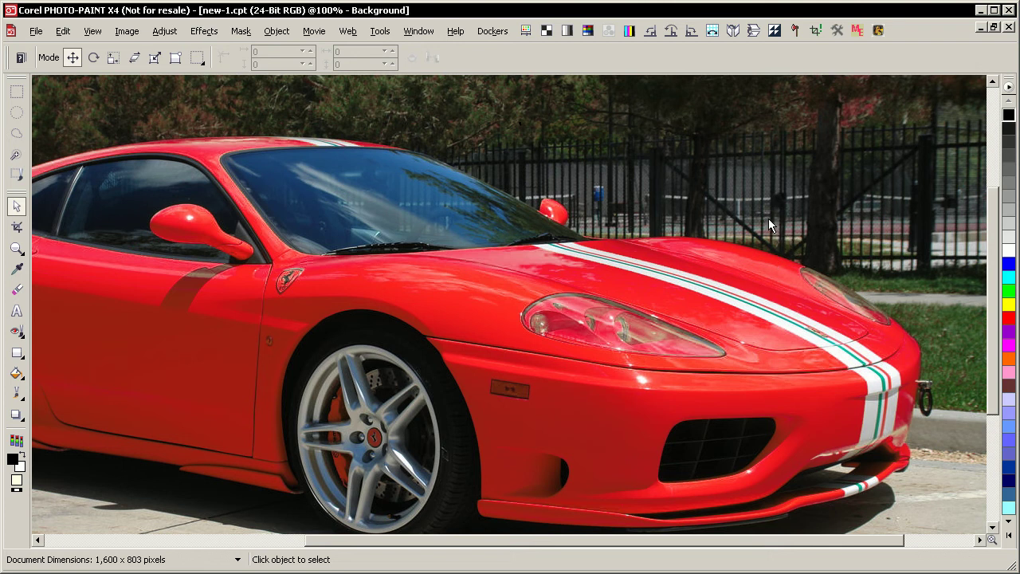
# Undo and redo the recolour so the red car becomes Object 3 above the original, viewed at 100%
pyautogui.press('F4')
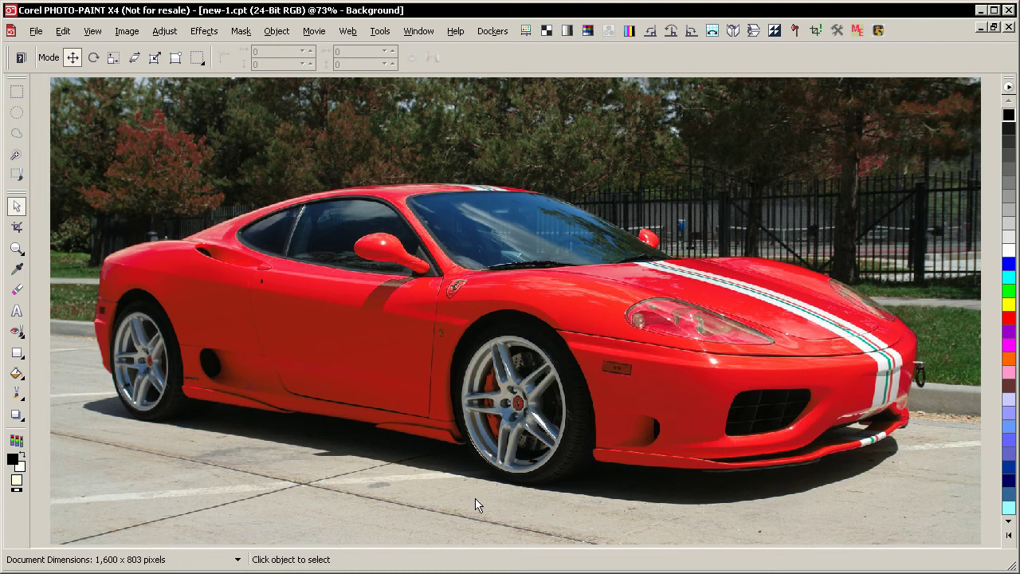
pyautogui.hotkey('ctrl', 'z')
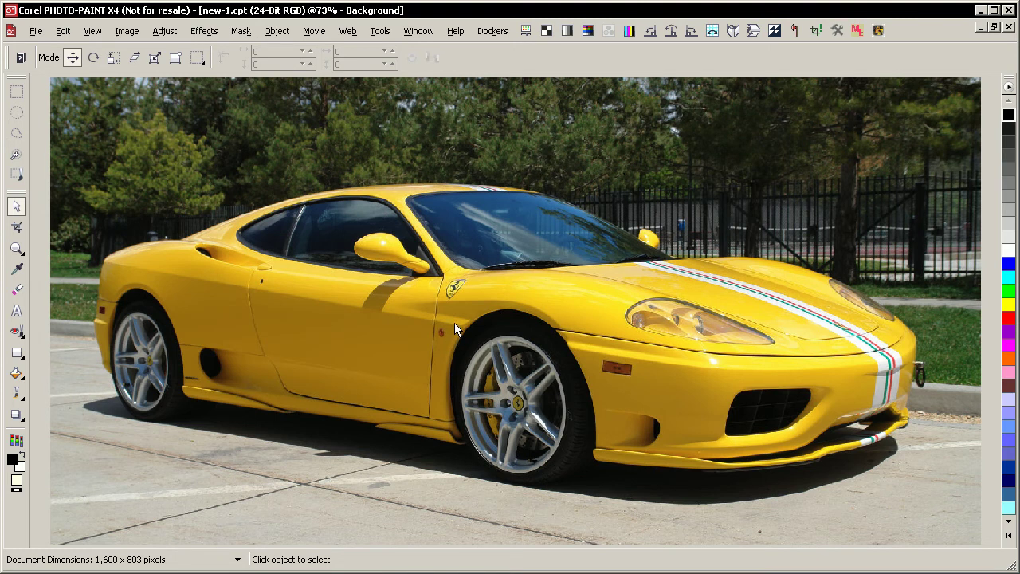
pyautogui.hotkey('ctrl', 'shift', 'z')
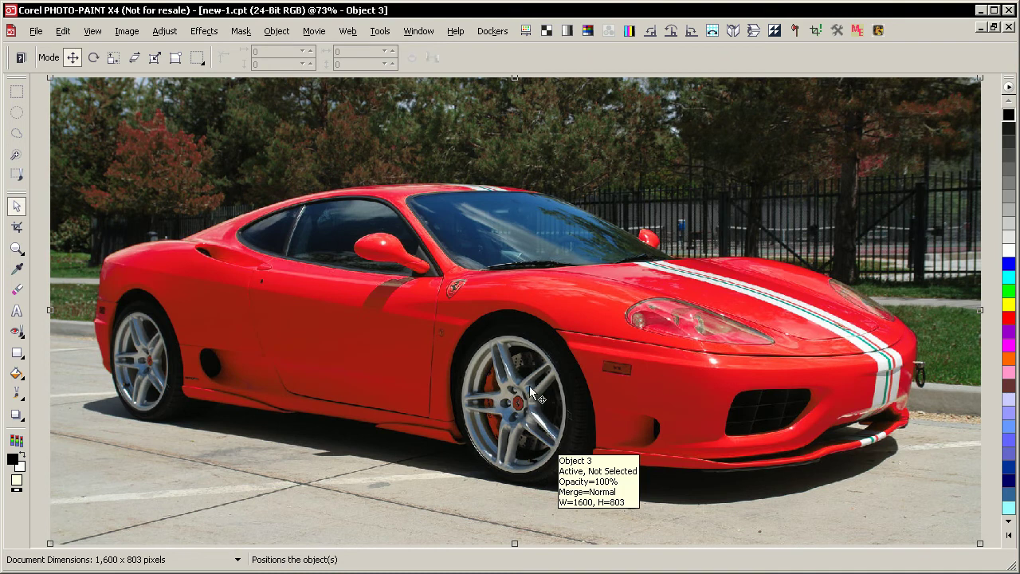
pyautogui.hotkey('ctrl', '1')
# Zoom into the front wheel and paint the brake caliper back to yellow with a size-22 brush
pyautogui.press('z')
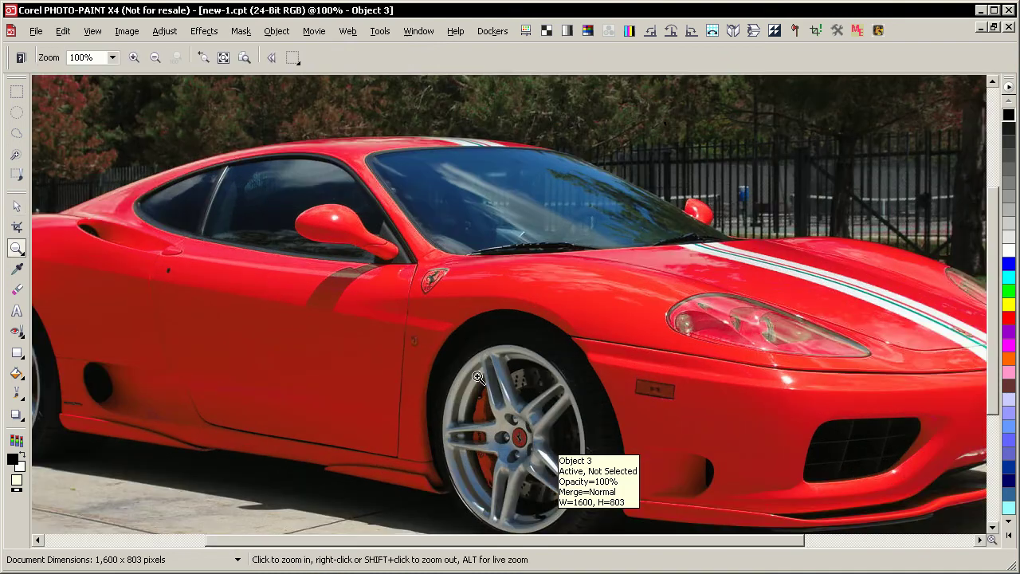
pyautogui.moveTo(446, 363); pyautogui.dragTo(543, 517)
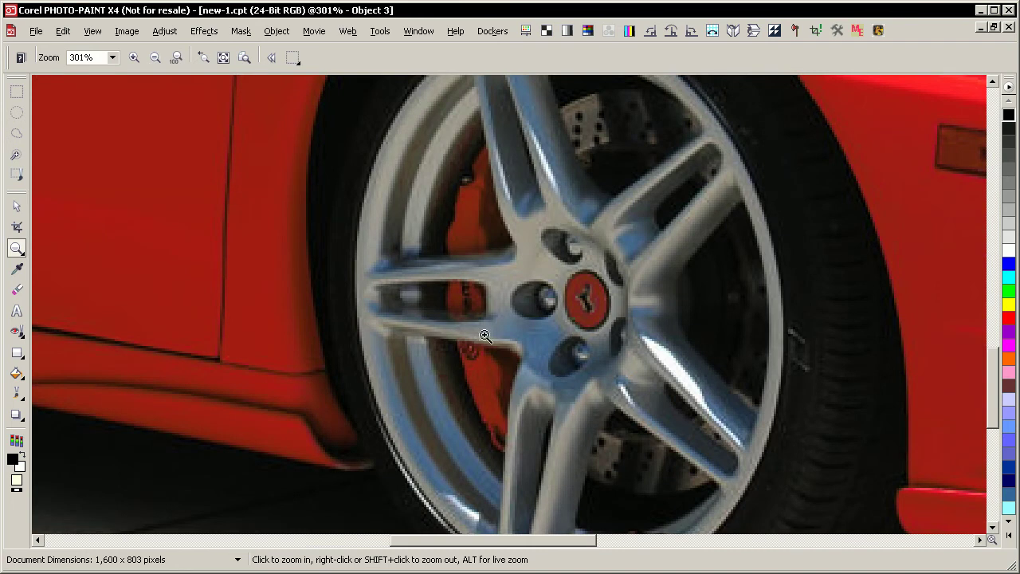
pyautogui.press('p')
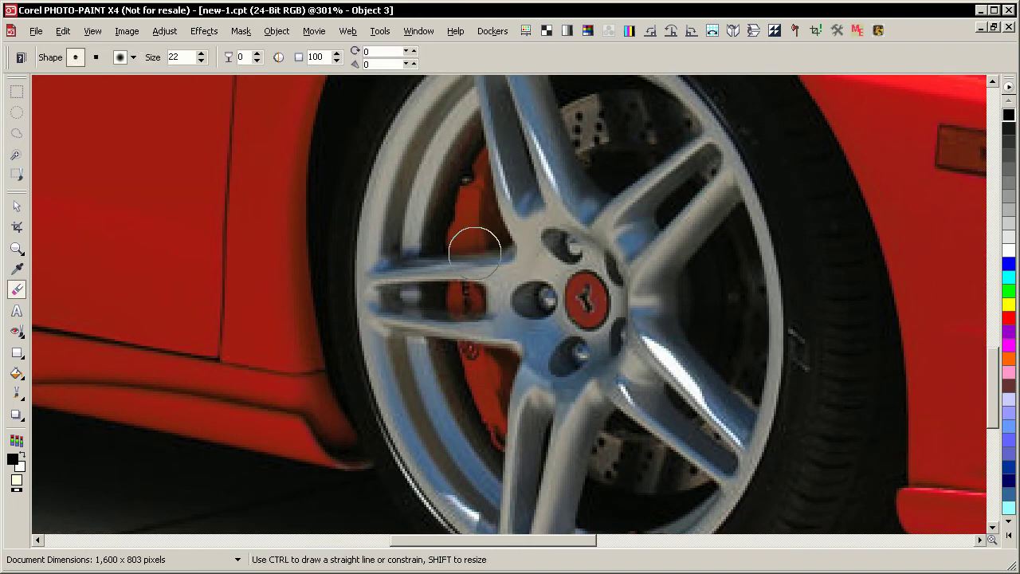
pyautogui.moveTo(470, 201)
pyautogui.mouseDown()
pyautogui.moveTo(467, 235)
pyautogui.moveTo(487, 157)
pyautogui.moveTo(455, 219)
pyautogui.moveTo(487, 242)
pyautogui.moveTo(470, 240)
pyautogui.moveTo(482, 244)
pyautogui.moveTo(485, 159)
pyautogui.moveTo(482, 251)
pyautogui.moveTo(465, 308)
pyautogui.moveTo(486, 305)
pyautogui.moveTo(456, 270)
pyautogui.moveTo(467, 297)
pyautogui.mouseUp()
pyautogui.moveTo(466, 350)
pyautogui.mouseDown()
pyautogui.moveTo(489, 439)
pyautogui.moveTo(467, 370)
pyautogui.moveTo(494, 432)
pyautogui.moveTo(497, 369)
pyautogui.moveTo(505, 439)
pyautogui.mouseUp()
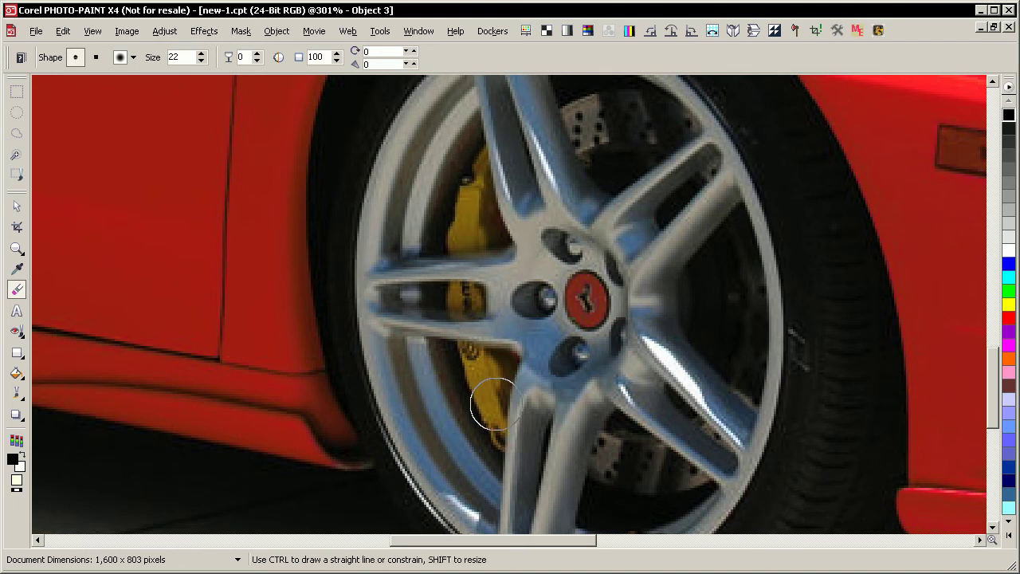
pyautogui.press('F4')
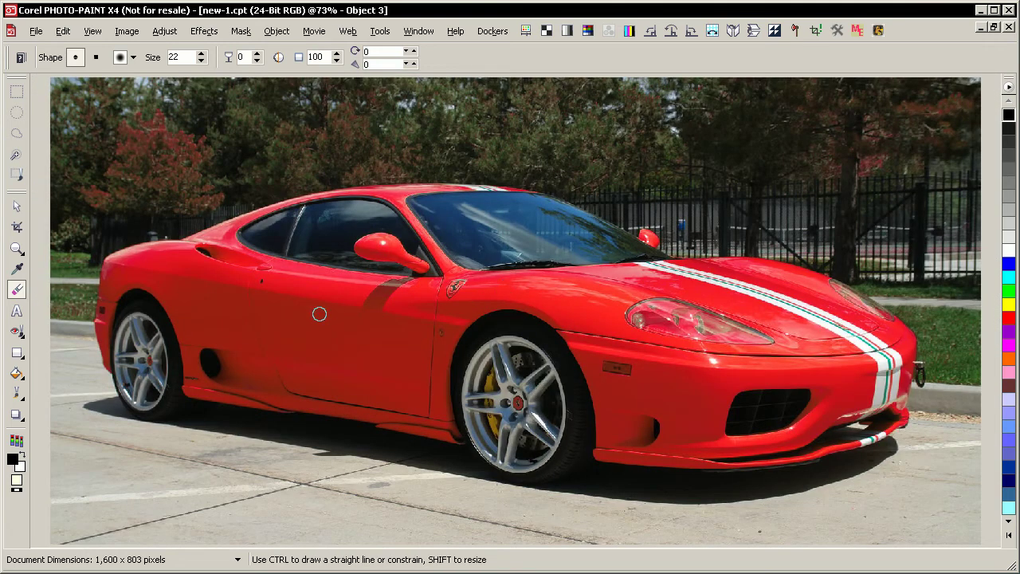
# Zoom in on the side prancing-horse badge and paint it back to yellow with a small brush
pyautogui.press('z')
pyautogui.moveTo(440, 275); pyautogui.dragTo(482, 315)
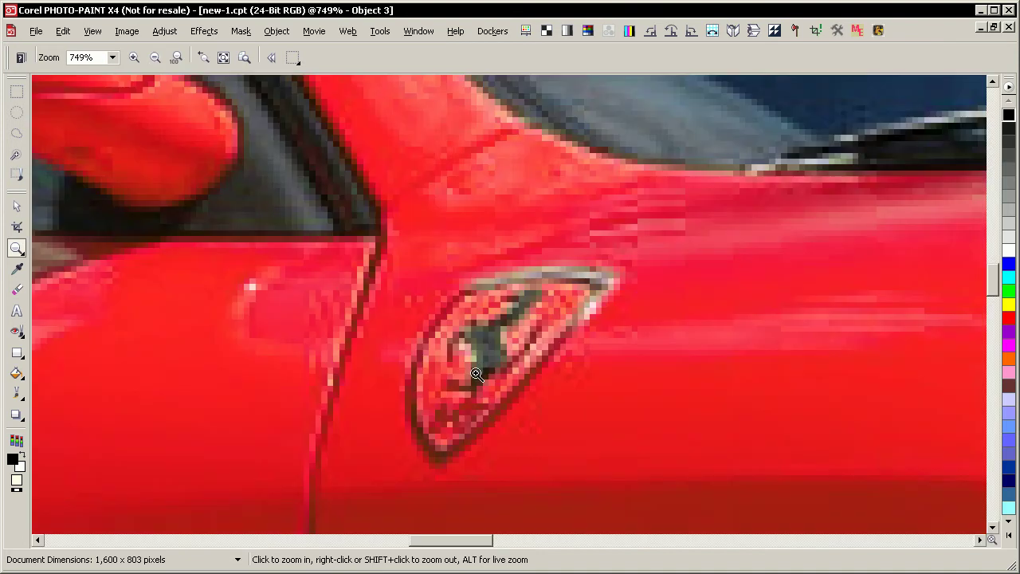
pyautogui.press('p')
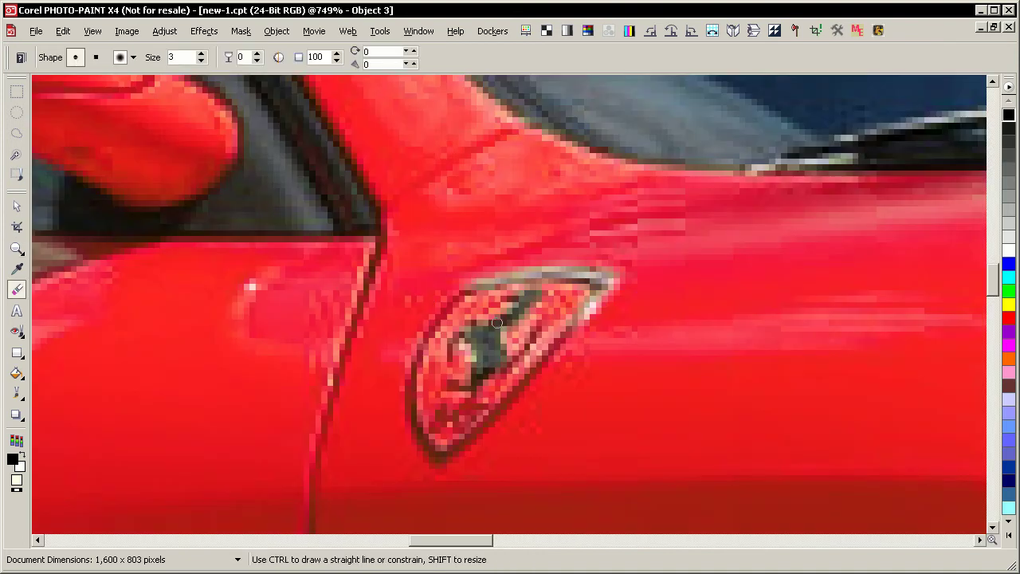
pyautogui.moveTo(482, 349)
pyautogui.mouseDown()
pyautogui.moveTo(451, 390)
pyautogui.moveTo(463, 348)
pyautogui.moveTo(439, 419)
pyautogui.moveTo(540, 305)
pyautogui.moveTo(475, 370)
pyautogui.moveTo(540, 307)
pyautogui.moveTo(540, 317)
pyautogui.moveTo(564, 300)
pyautogui.moveTo(528, 323)
pyautogui.moveTo(528, 336)
pyautogui.moveTo(450, 413)
pyautogui.moveTo(557, 298)
pyautogui.moveTo(487, 323)
pyautogui.moveTo(439, 419)
pyautogui.moveTo(451, 426)
pyautogui.moveTo(552, 305)
pyautogui.moveTo(481, 389)
pyautogui.moveTo(547, 363)
pyautogui.mouseUp()
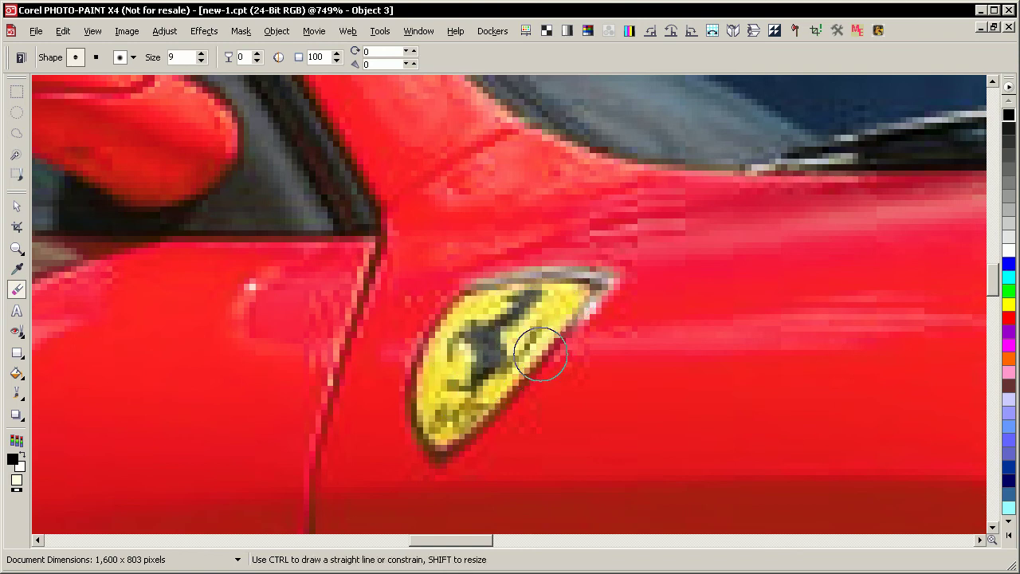
pyautogui.hotkey('ctrl', '1')
pyautogui.press('F4')
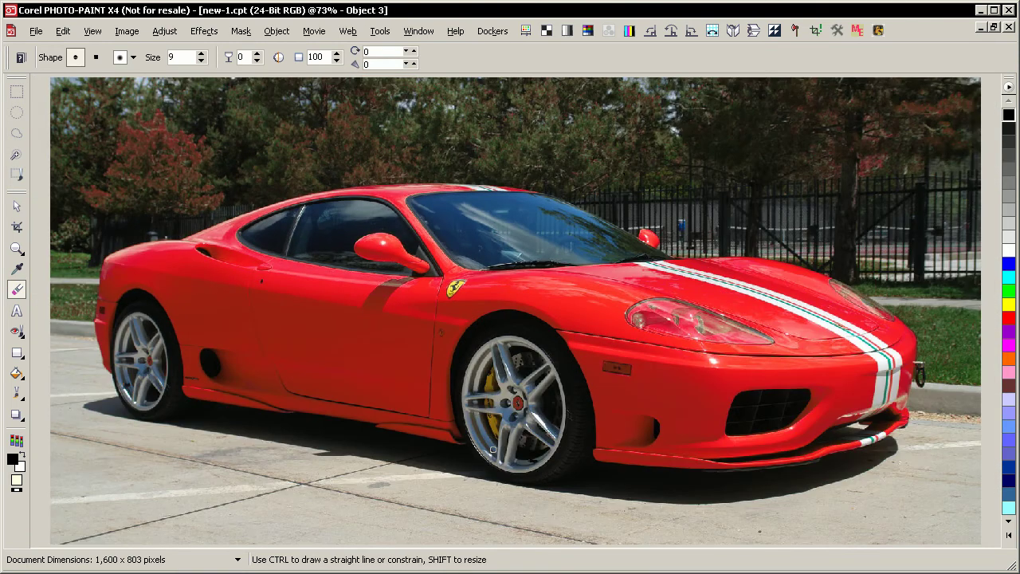
pyautogui.press('F3')
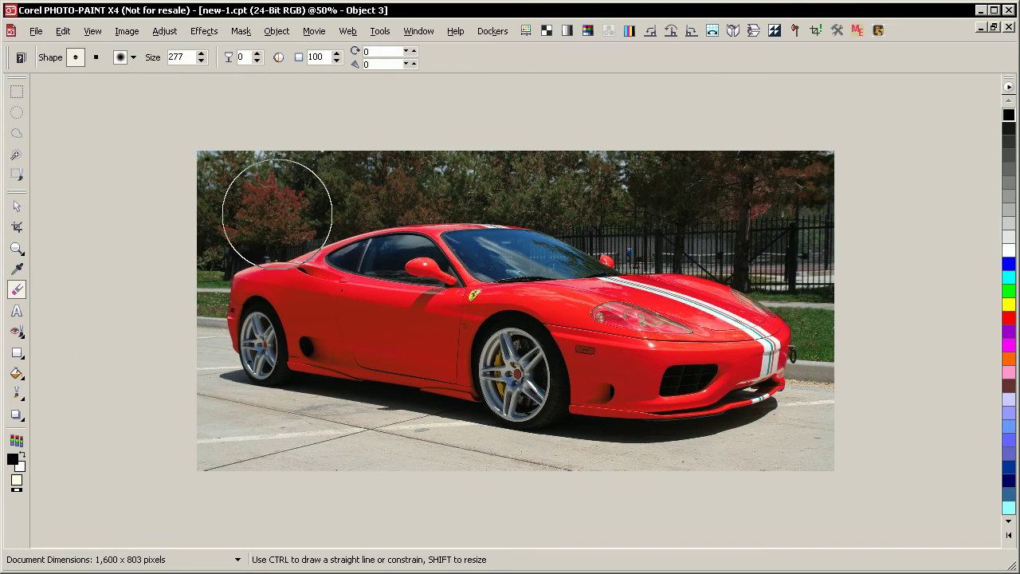
# Paint across the left tree and the top tree line with a large brush to bring back the green
pyautogui.moveTo(278, 210)
pyautogui.mouseDown()
pyautogui.moveTo(242, 188)
pyautogui.moveTo(229, 204)
pyautogui.moveTo(326, 175)
pyautogui.mouseUp()
pyautogui.moveTo(222, 226)
pyautogui.mouseDown()
pyautogui.moveTo(353, 164)
pyautogui.moveTo(628, 164)
pyautogui.moveTo(786, 200)
pyautogui.moveTo(631, 201)
pyautogui.mouseUp()
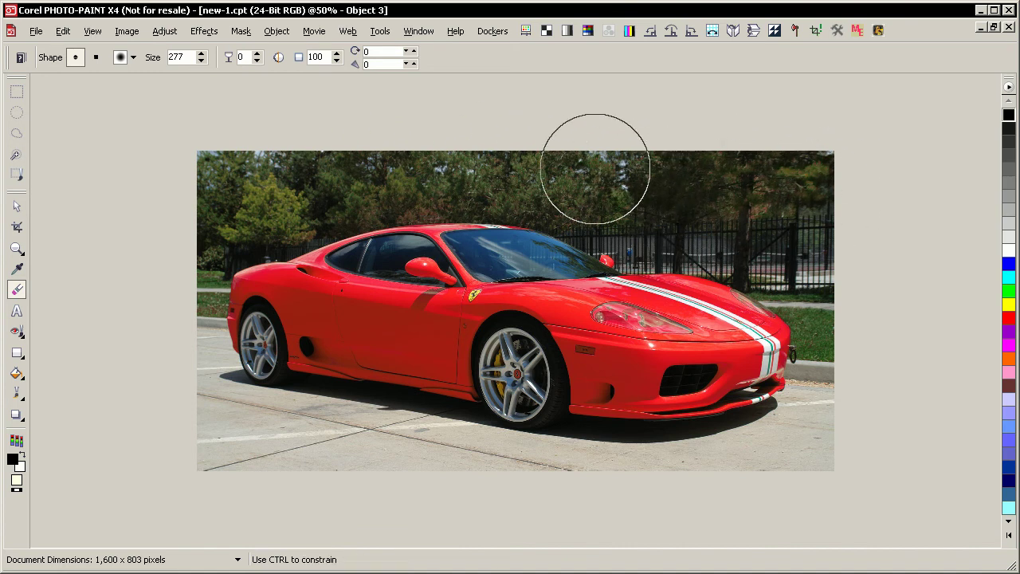
pyautogui.moveTo(594, 166)
pyautogui.mouseDown()
pyautogui.moveTo(439, 170)
pyautogui.moveTo(401, 193)
pyautogui.moveTo(168, 237)
pyautogui.moveTo(169, 414)
pyautogui.moveTo(265, 438)
pyautogui.moveTo(284, 454)
pyautogui.moveTo(412, 455)
pyautogui.mouseUp()
pyautogui.hotkey('ctrl', '1')
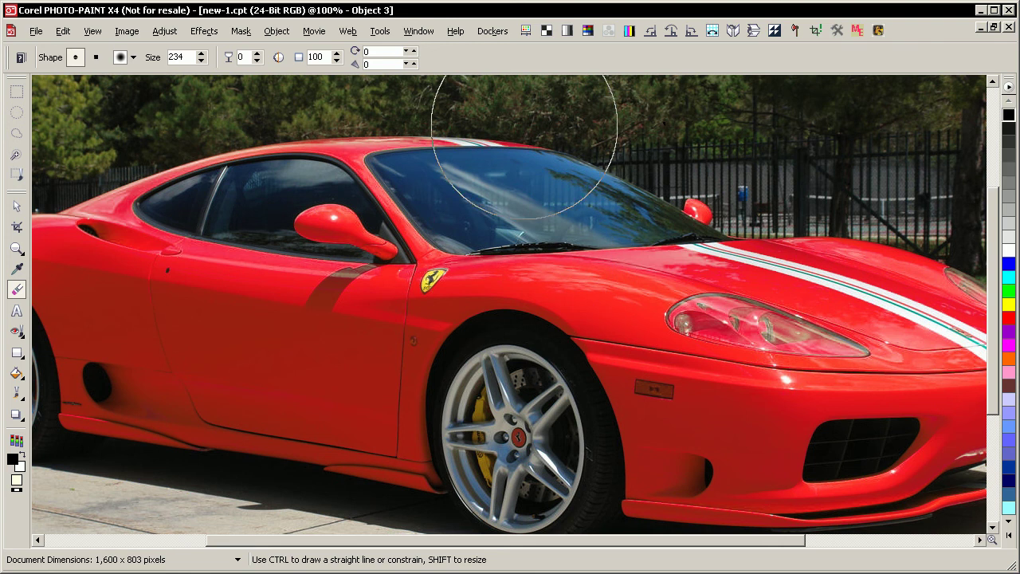
# In the Objects docker, combine Object 3 into the Background, then close the docker
pyautogui.click(497, 32)
pyautogui.click(510, 48)
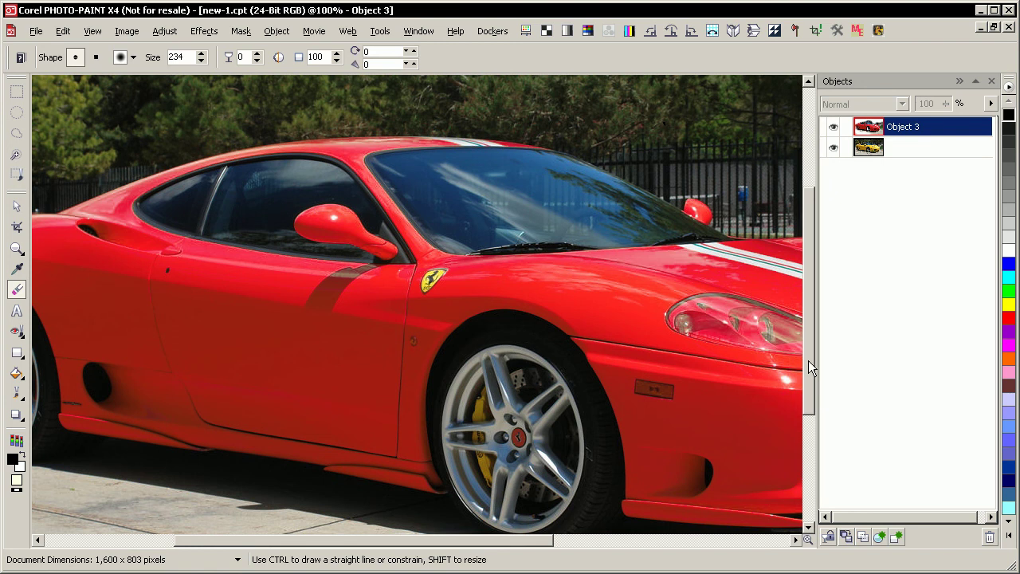
pyautogui.hotkey('ctrl', 'Down')
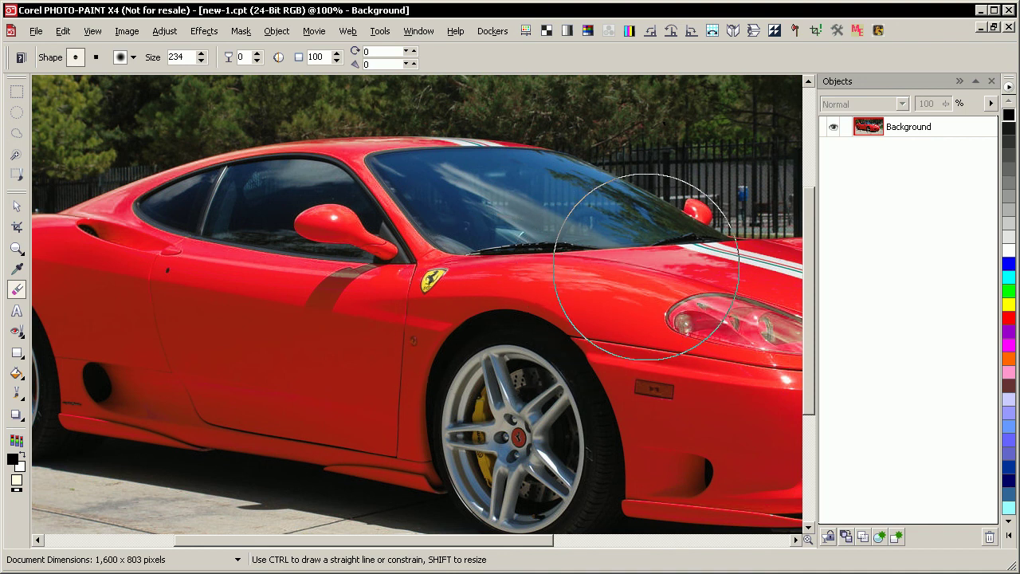
pyautogui.click(991, 80)
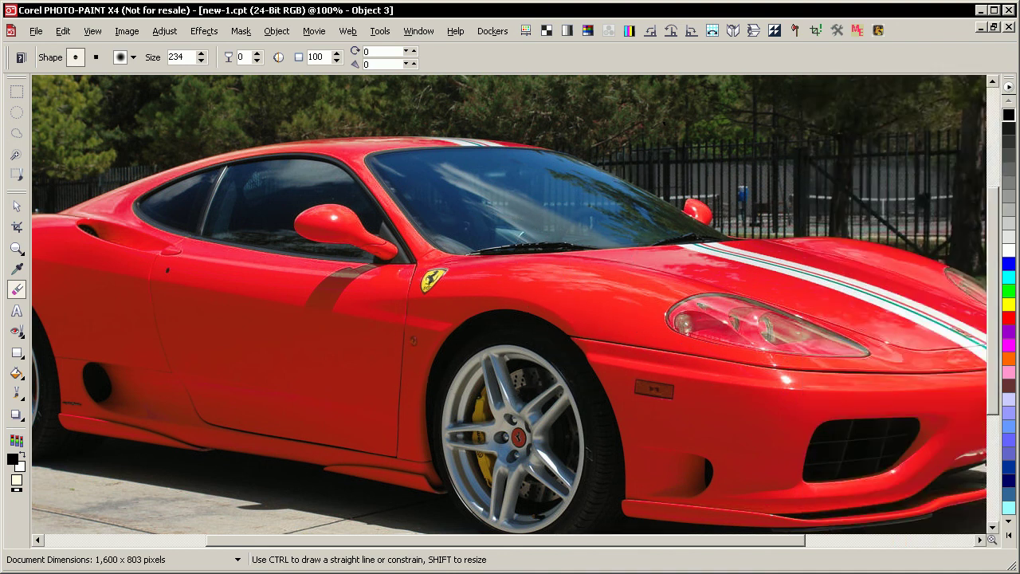